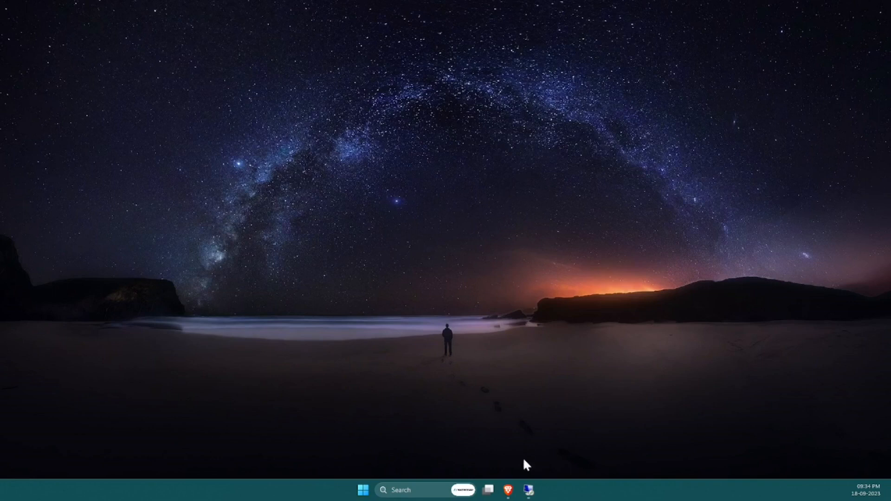
Switch to the remote Hyper-V host and check the capacity of Local Disk (C:) inside the WS02 virtual machine.
left_click(528, 490)
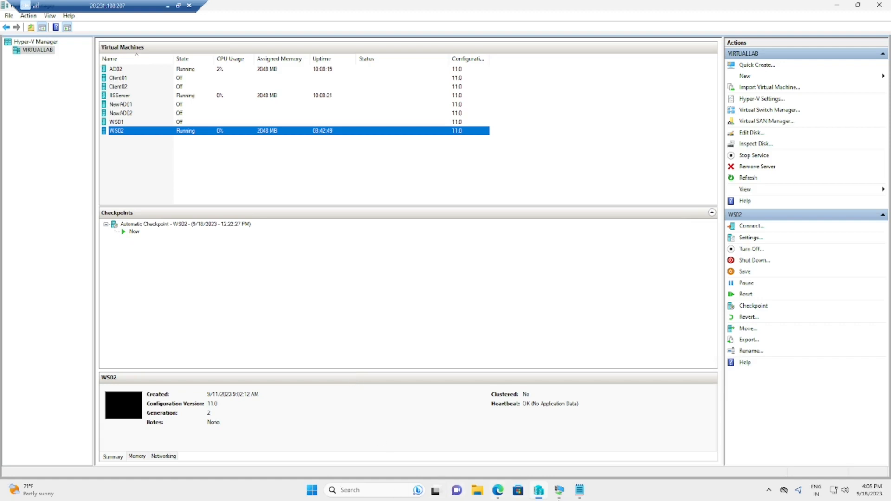
left_click(560, 493)
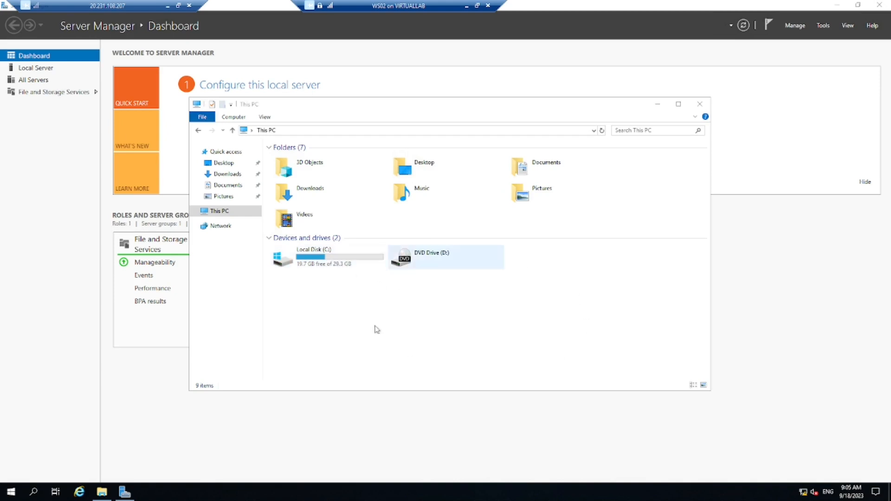
left_click(326, 264)
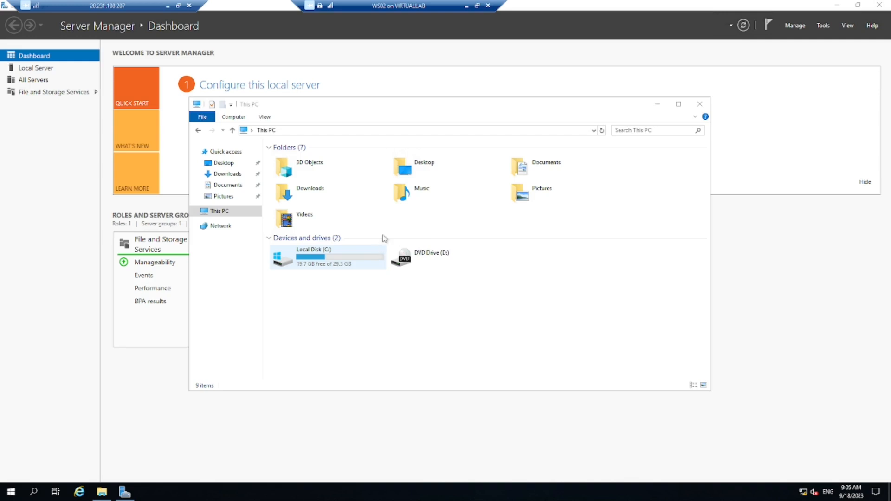
left_click(466, 6)
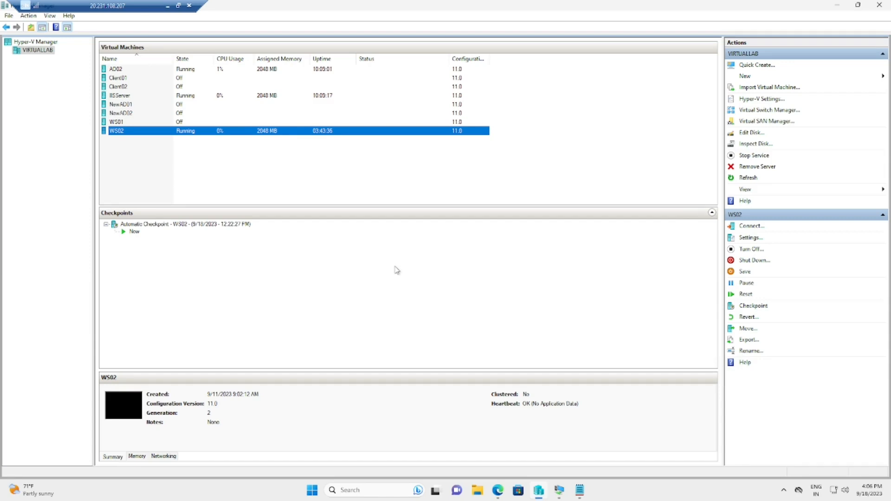
Shut down the WS02 virtual machine from its own Windows session, giving Other (Planned) as the reason.
left_click(559, 497)
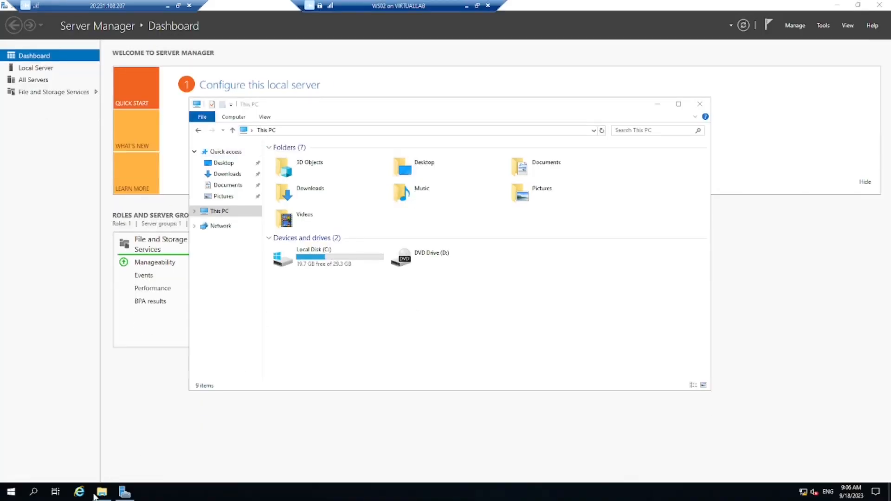
left_click(15, 495)
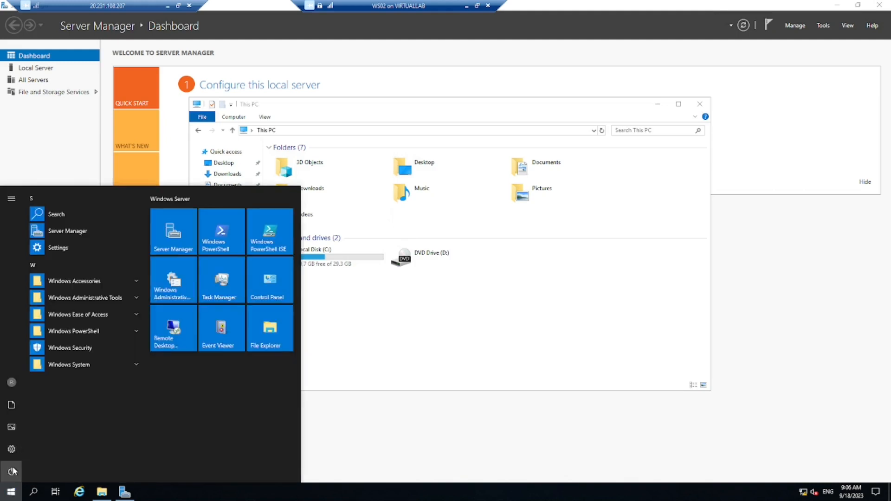
left_click(12, 472)
left_click(22, 431)
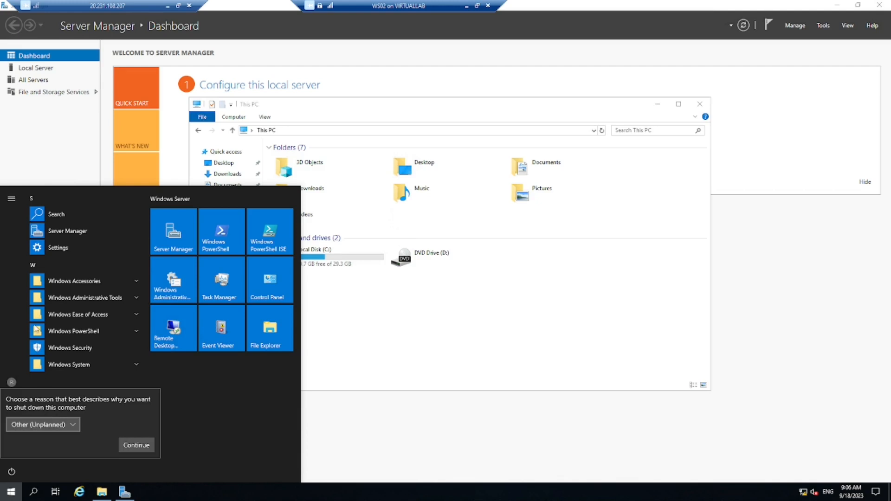
left_click(48, 424)
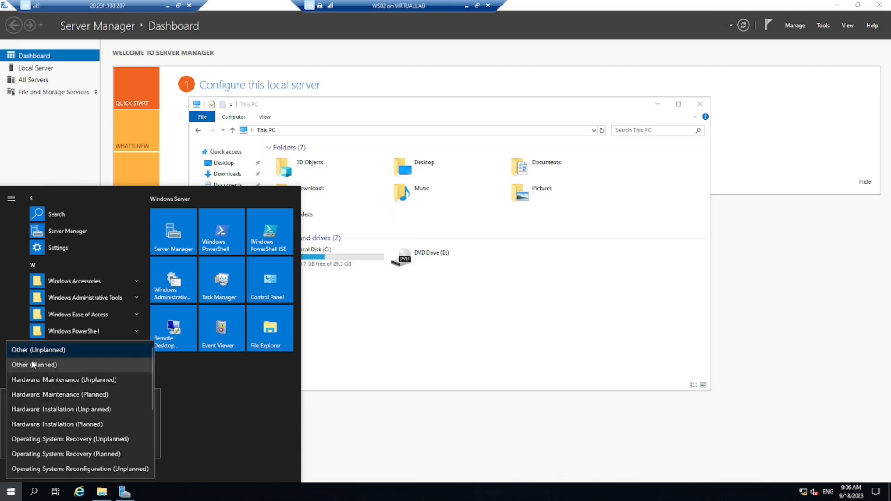
left_click(35, 364)
left_click(137, 446)
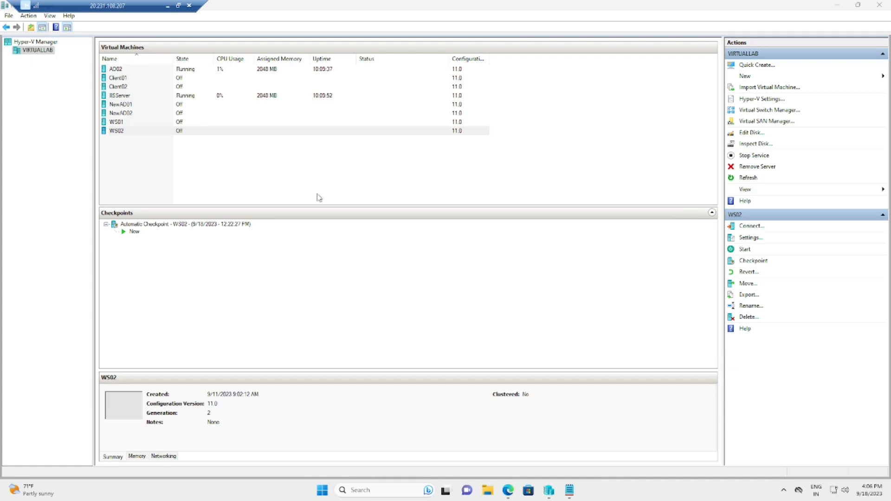
Examine the hard drive attached to WS02's SCSI controller in the virtual machine settings, discarding any changes.
left_click(309, 131)
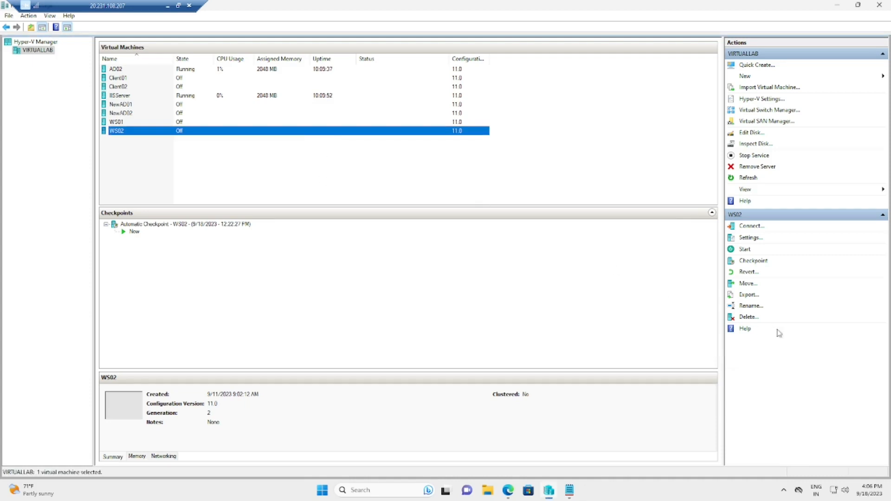
left_click(748, 238)
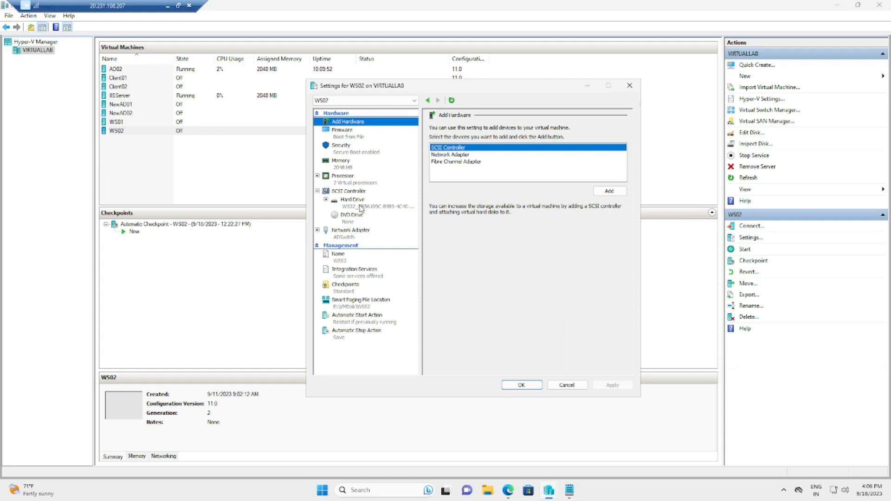
left_click(362, 209)
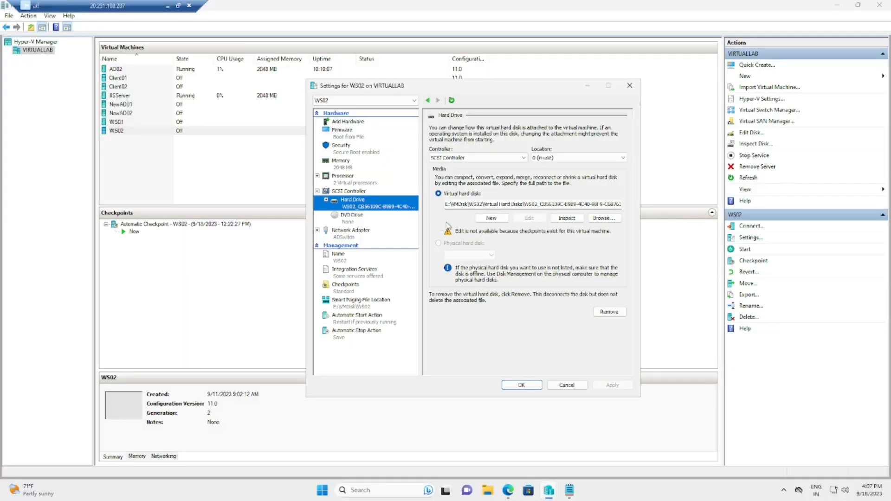
left_click(354, 192)
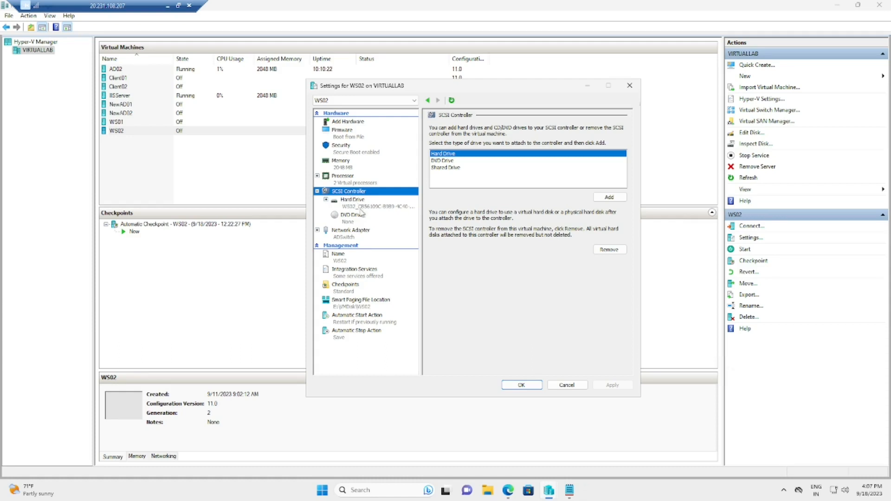
left_click(360, 209)
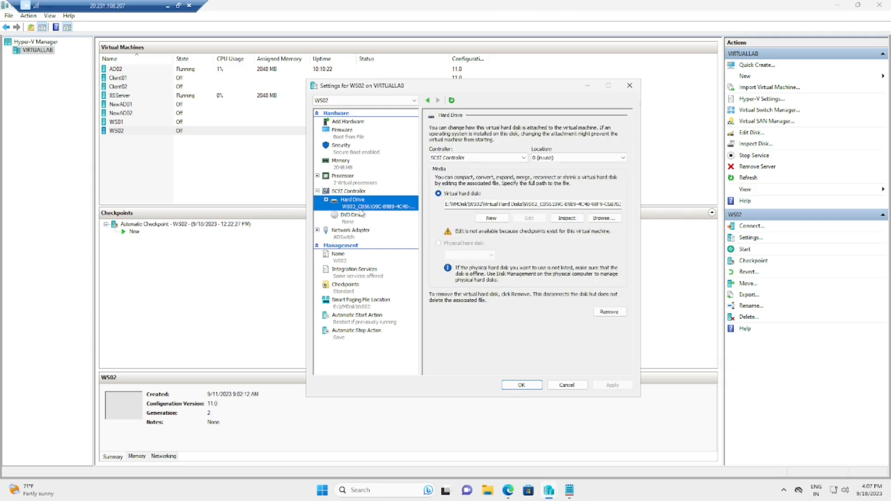
left_click(457, 196)
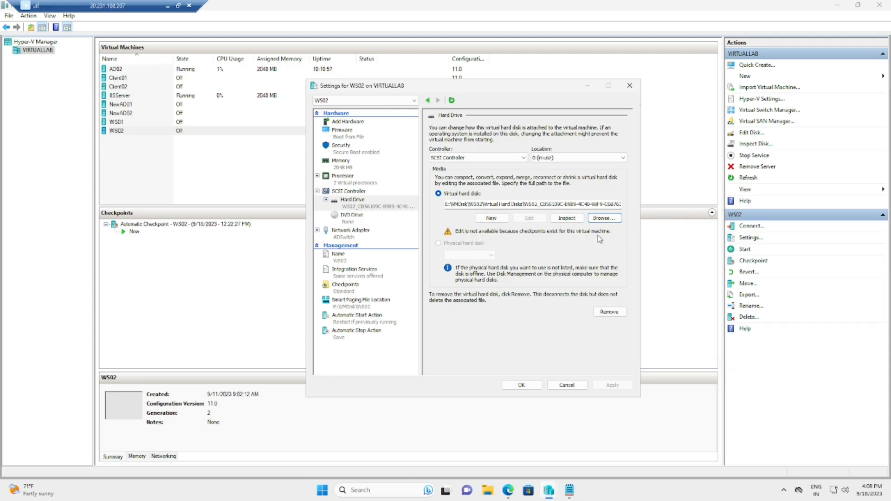
left_click(567, 385)
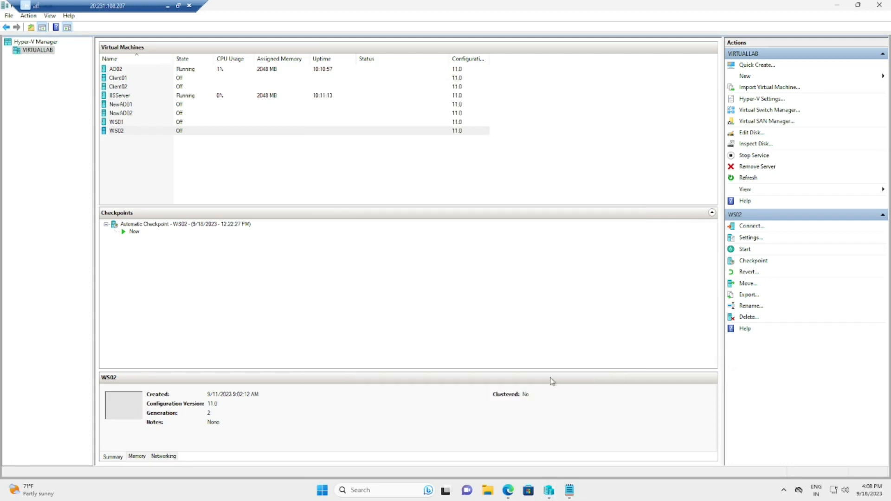
Delete the automatic checkpoint of WS02.
left_click(171, 226)
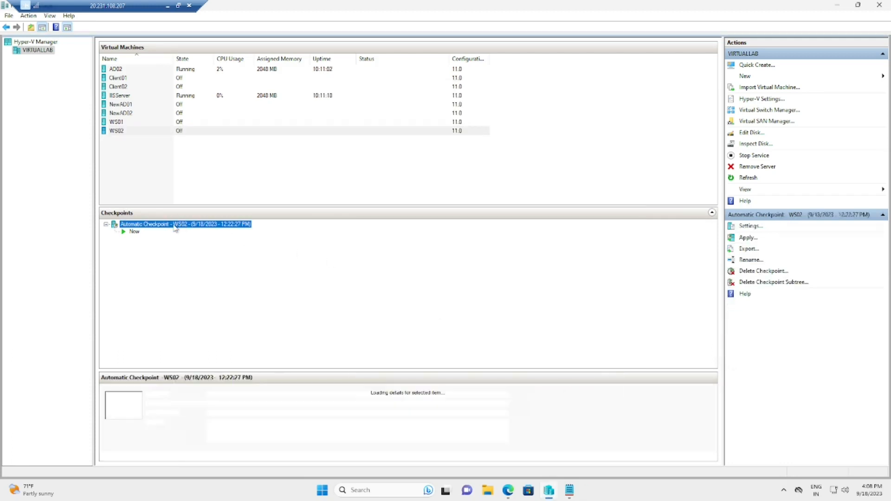
right_click(175, 228)
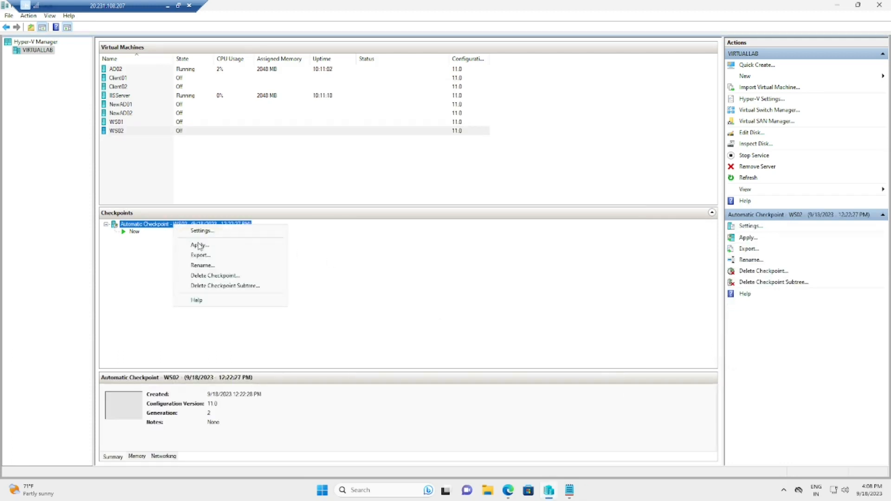
left_click(214, 276)
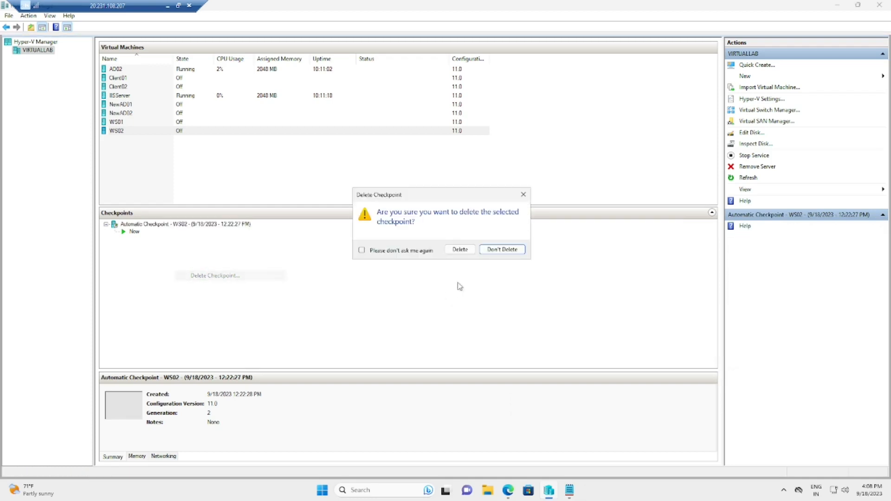
left_click(454, 253)
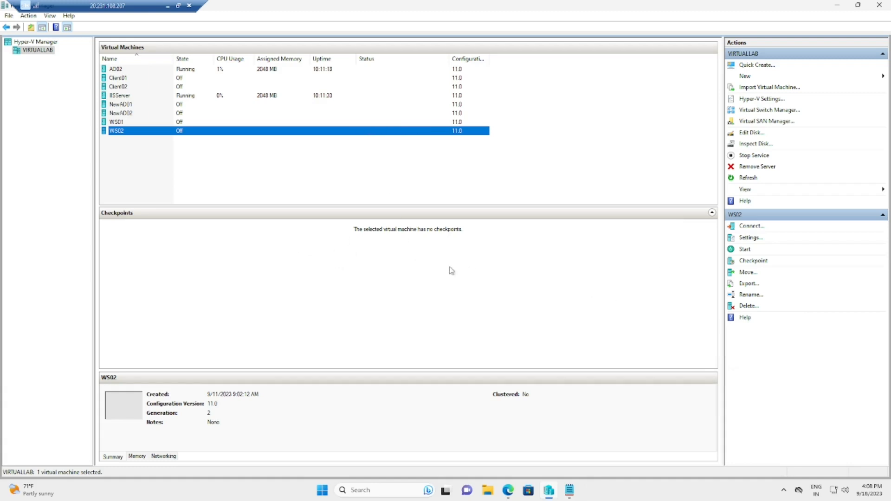
Open WS02's settings and start editing its virtual hard disk WS02.vhdx.
left_click(750, 239)
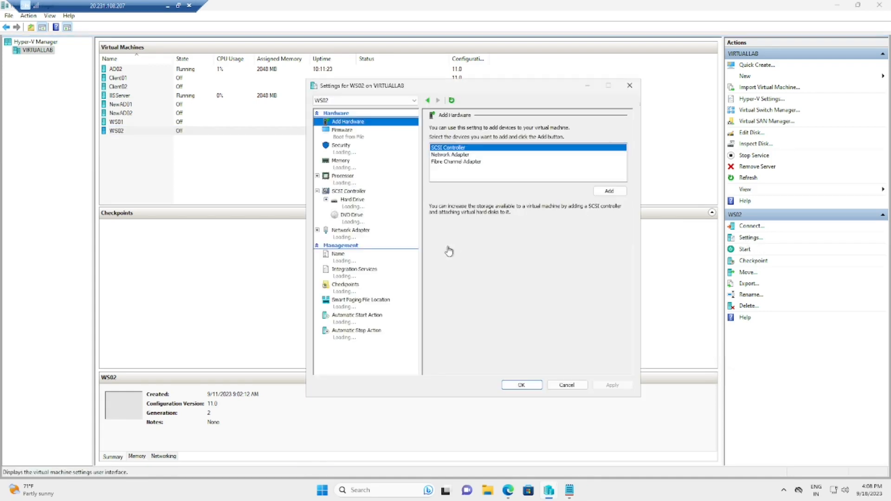
left_click_drag(421, 86, 470, 266)
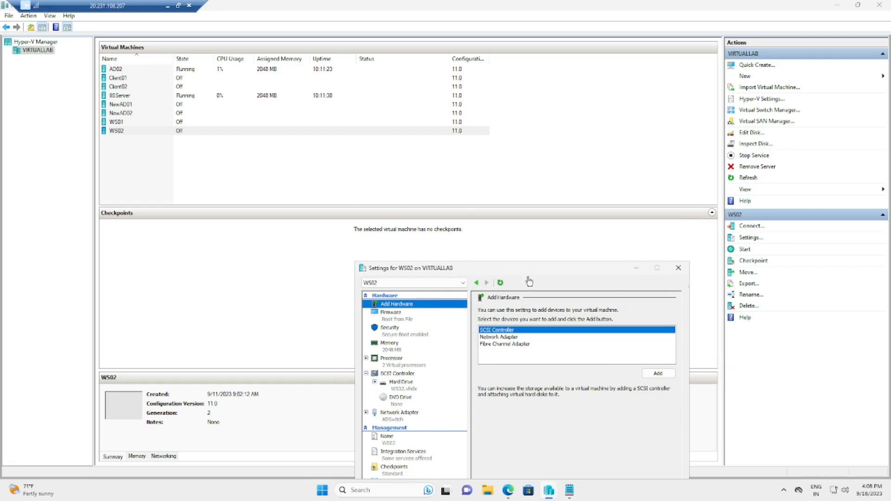
left_click_drag(522, 270, 463, 186)
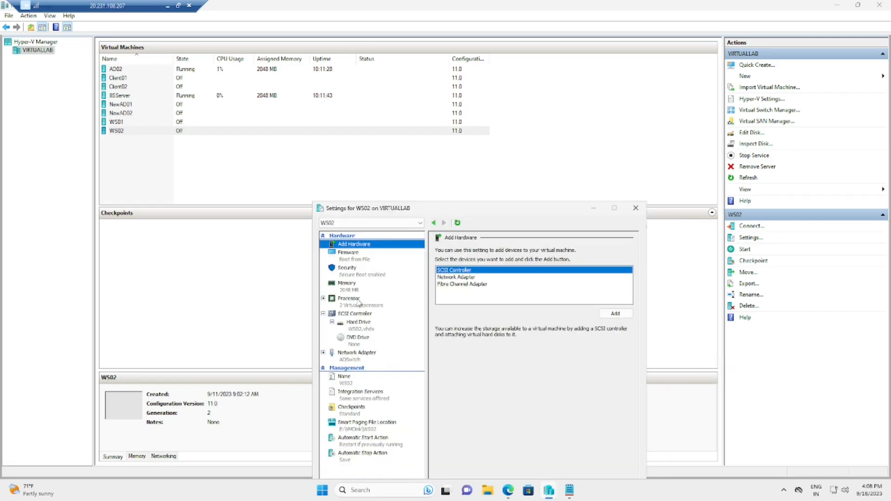
left_click(346, 306)
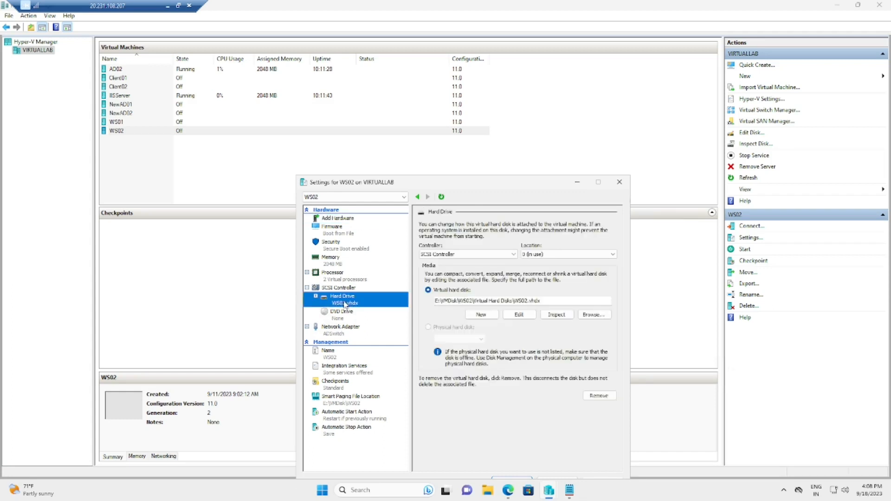
left_click(518, 319)
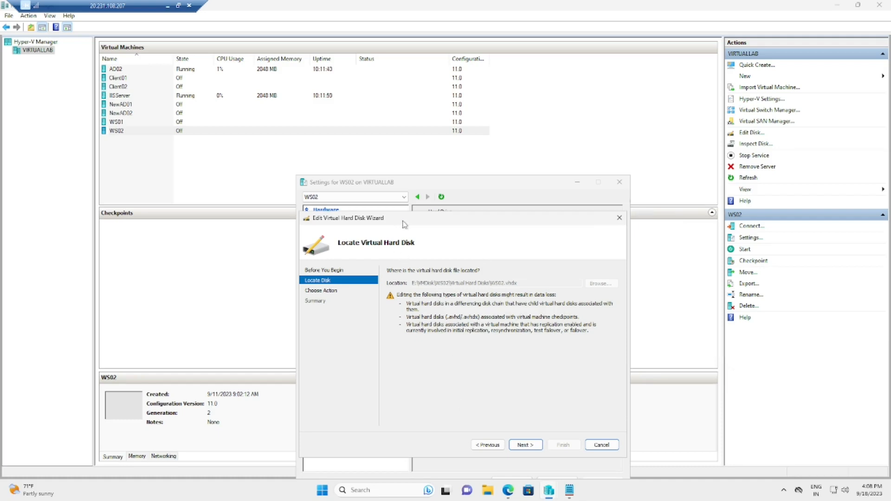
Expand the virtual hard disk WS02.vhdx to a new size of 40 GB and accept the virtual machine settings.
left_click_drag(377, 195, 371, 189)
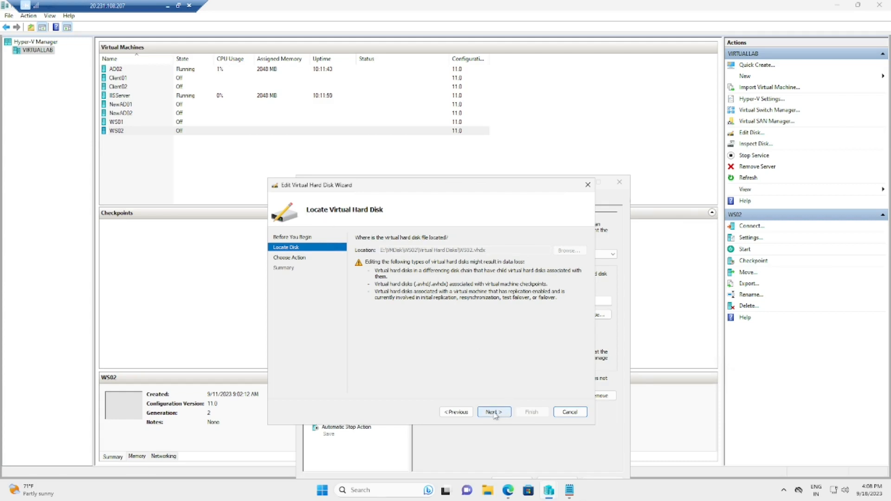
left_click(494, 412)
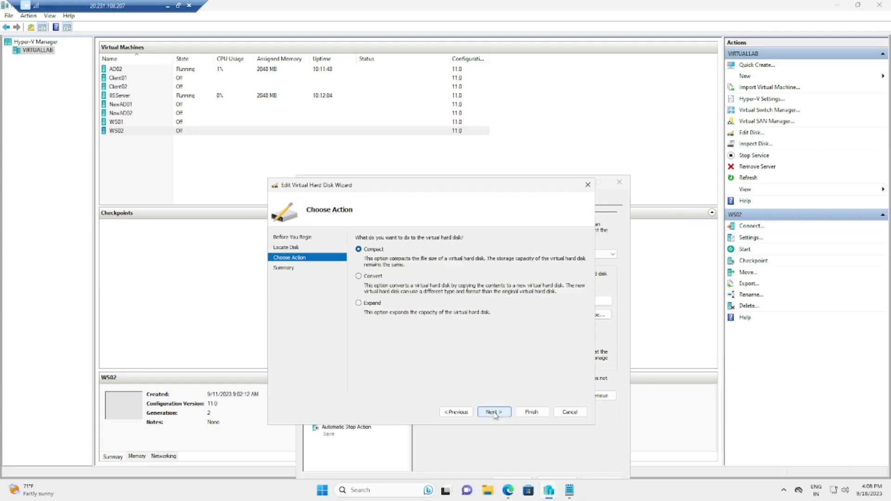
left_click(370, 304)
left_click(487, 413)
left_click(391, 261)
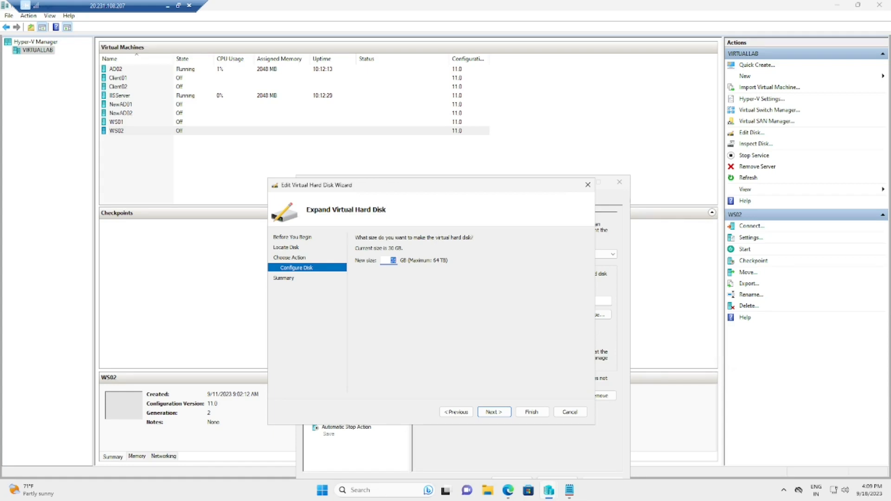
type("40")
left_click(501, 413)
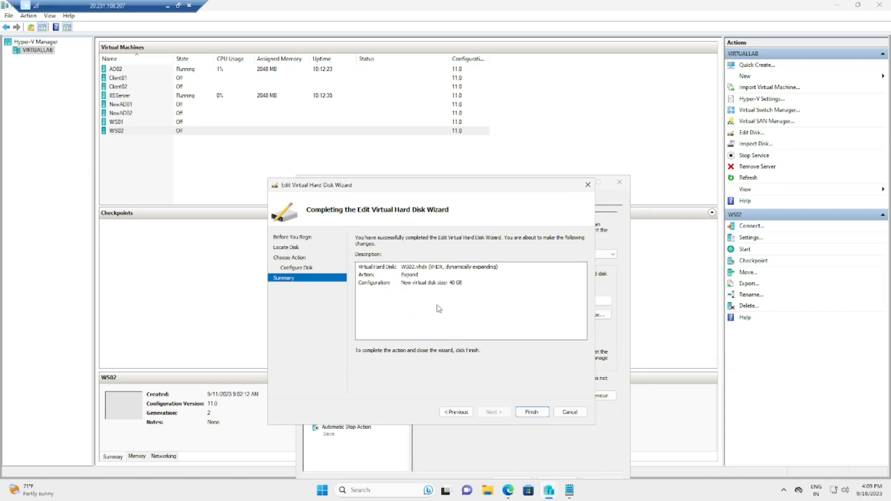
left_click(533, 414)
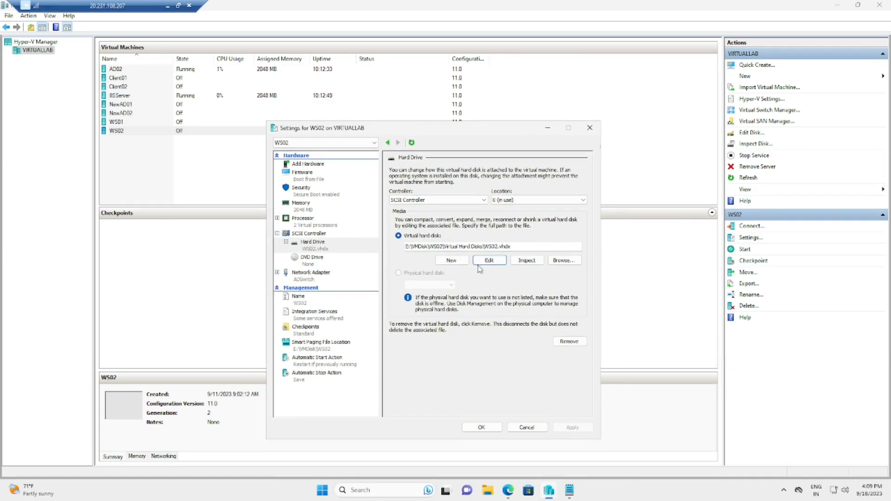
left_click(480, 427)
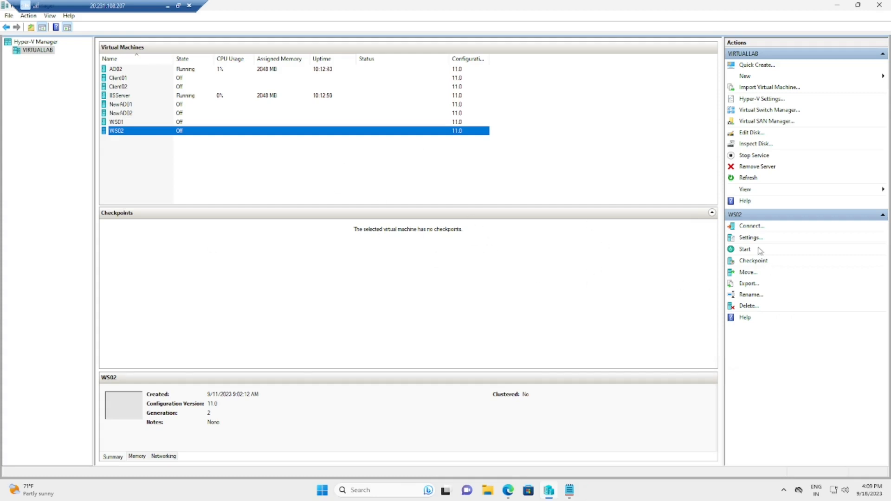
Connect to WS02, start it, and open its session with a display size of 1366 by 768 pixels.
left_click(746, 227)
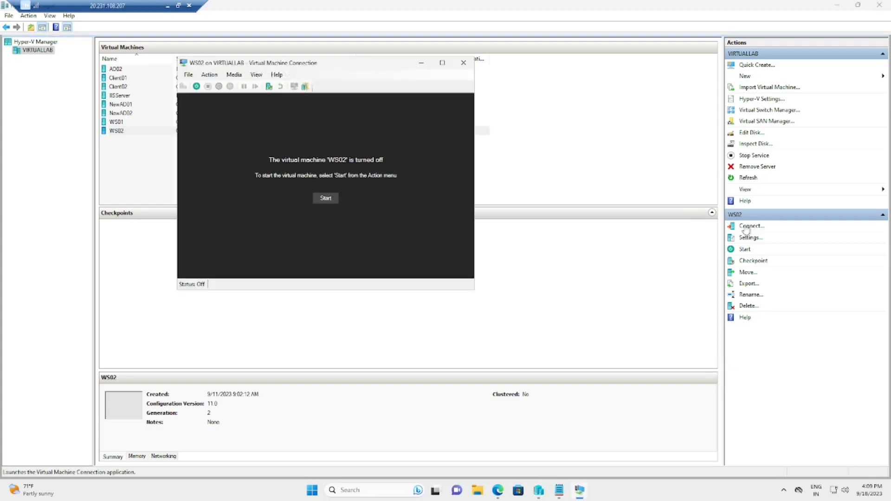
left_click(333, 201)
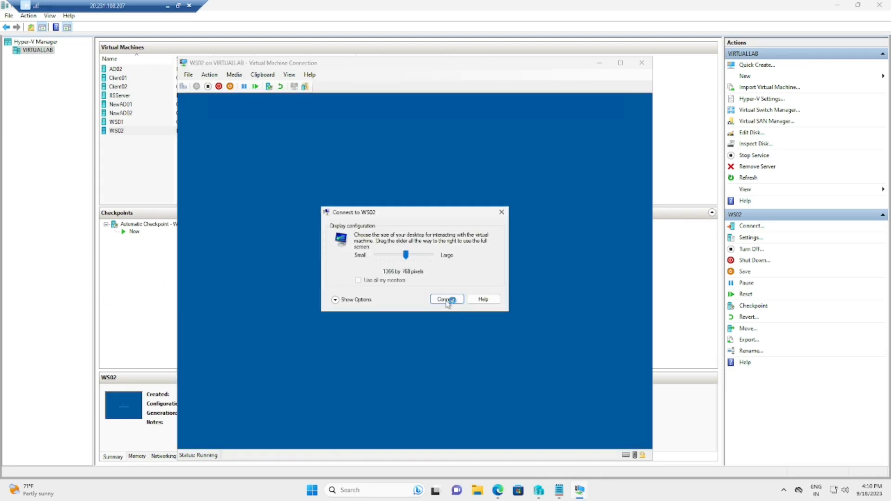
left_click(446, 300)
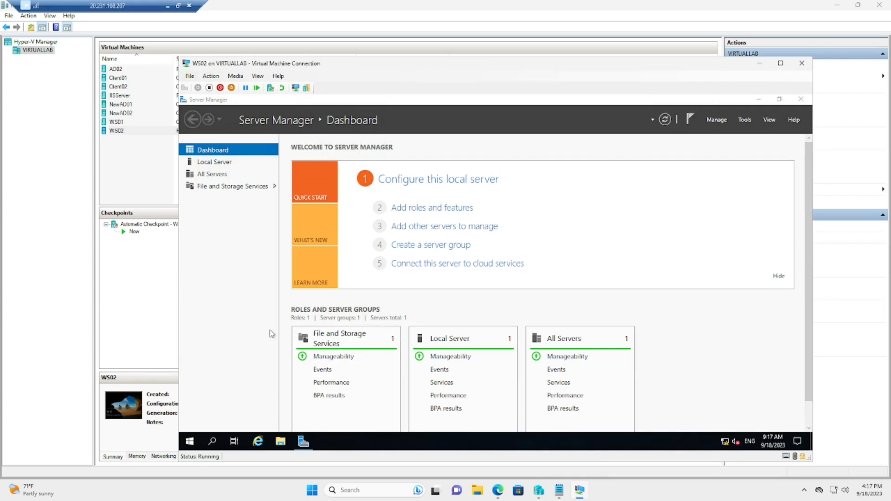
Open Disk Management inside WS02 by running diskmgmt.msc and reposition its window.
key("super+r")
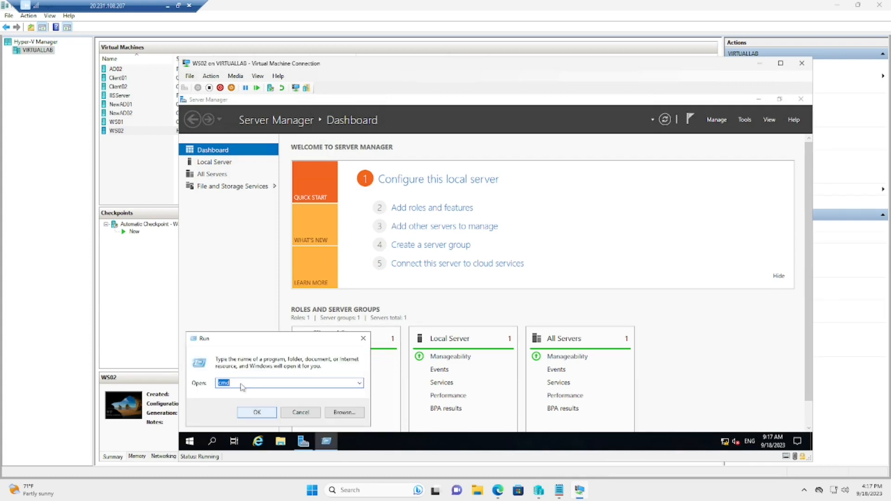
type("diskmgmt.msc")
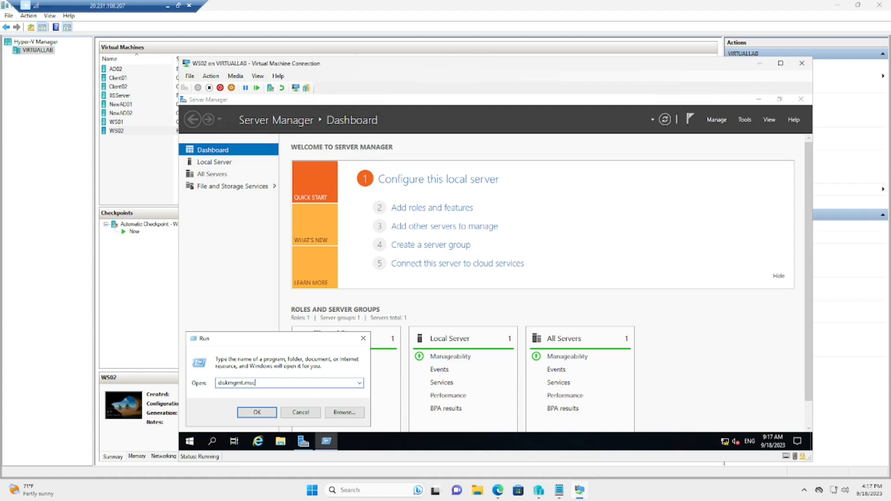
key("Return")
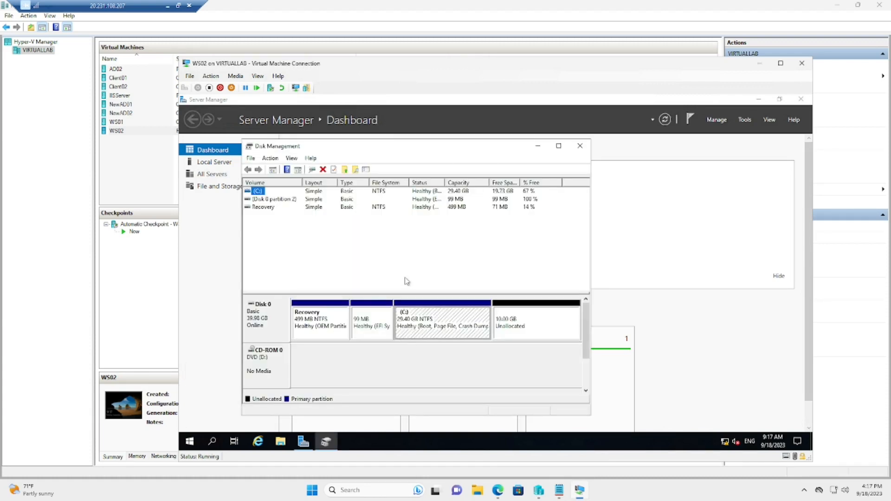
left_click_drag(373, 151, 453, 146)
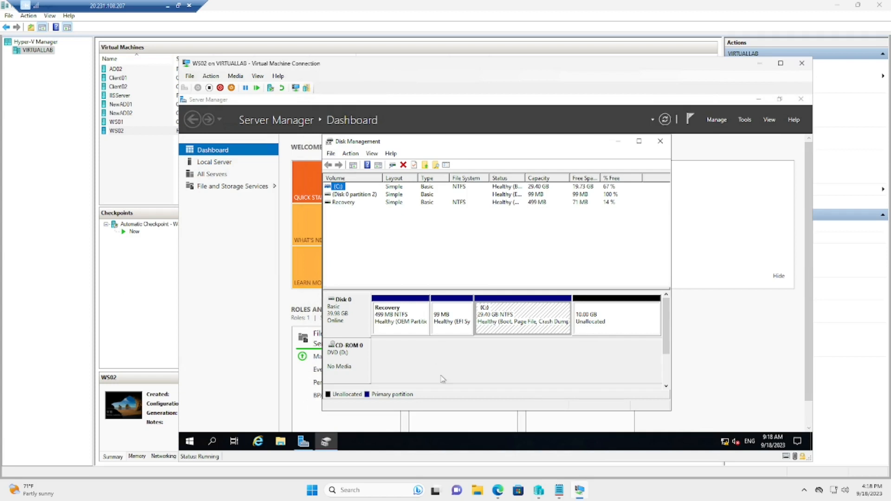
right_click(598, 326)
right_click(598, 328)
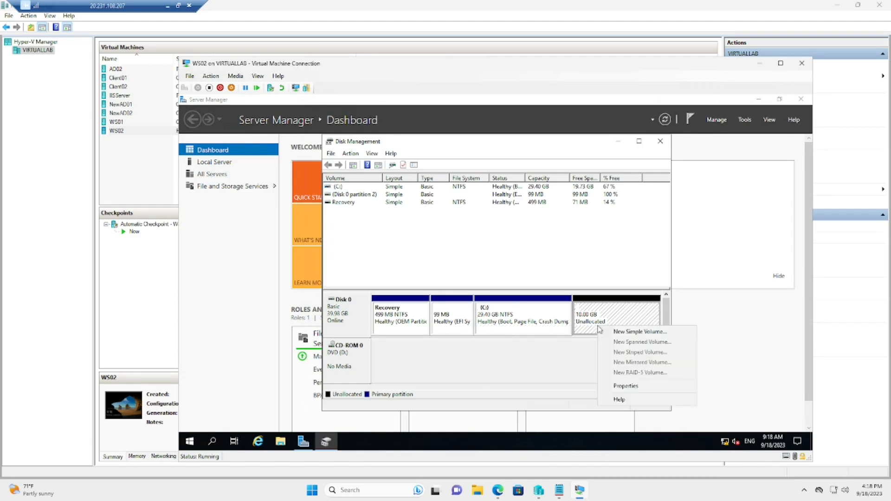
left_click(624, 333)
left_click(542, 352)
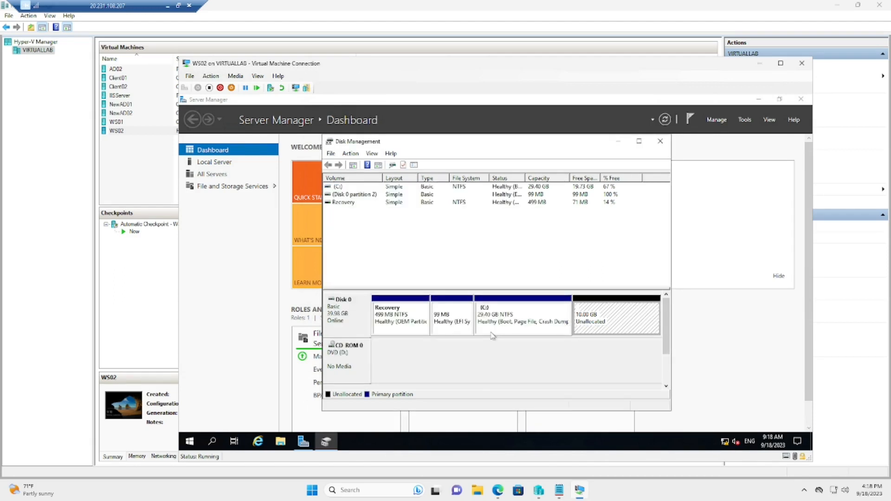
Extend the C: volume on Disk 0 by the full 10239 MB of available unallocated space.
left_click(527, 316)
right_click(527, 317)
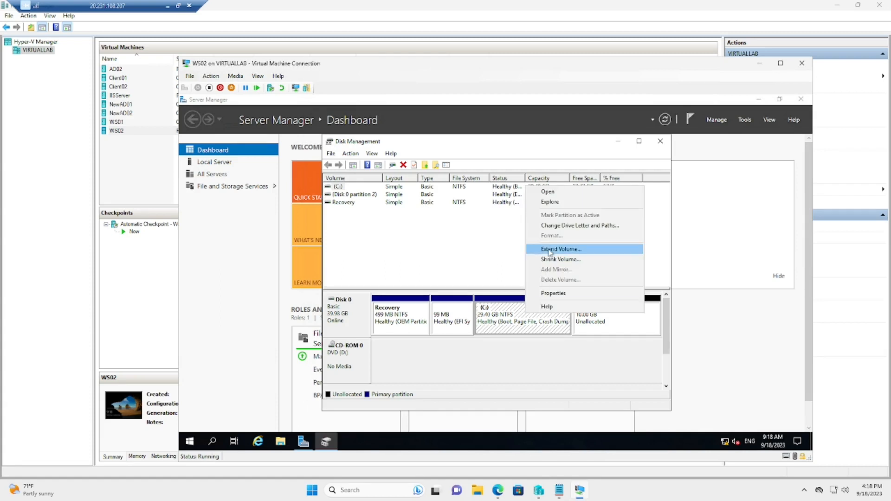
left_click(550, 252)
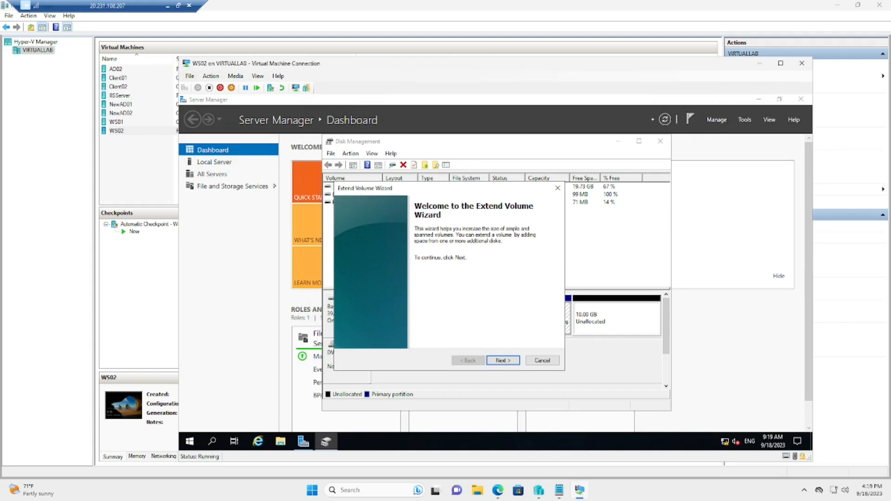
left_click(505, 364)
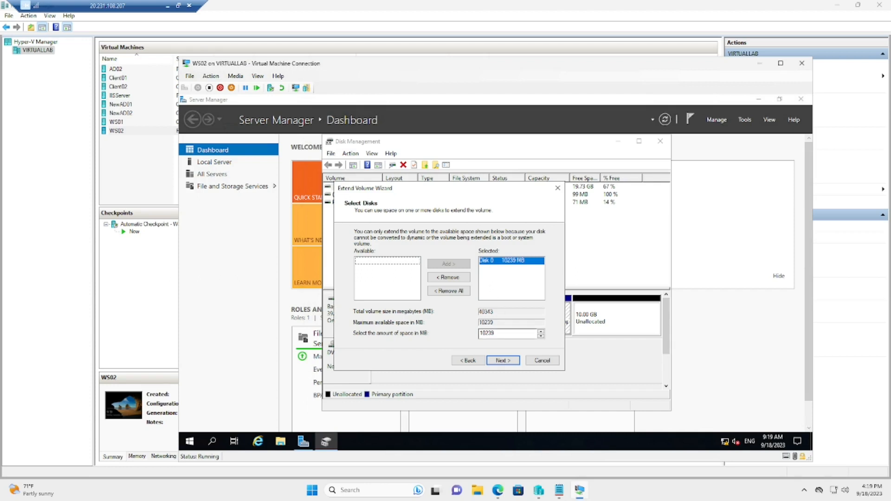
left_click(507, 363)
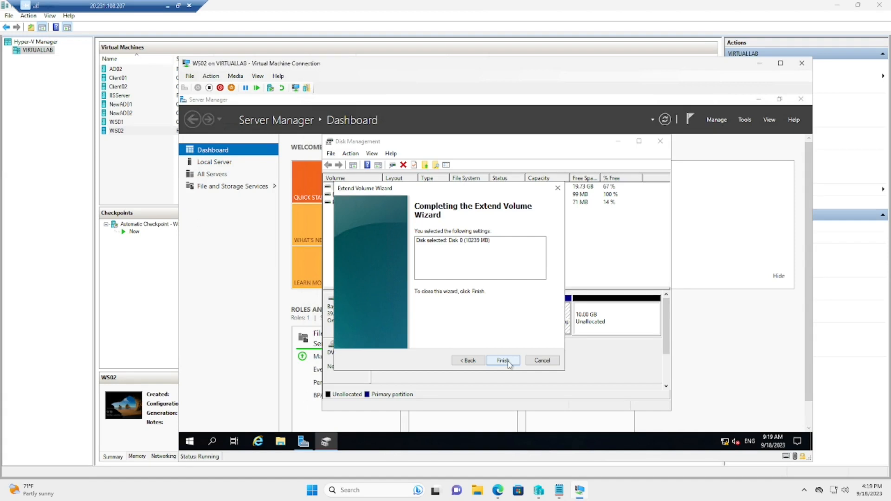
left_click(508, 363)
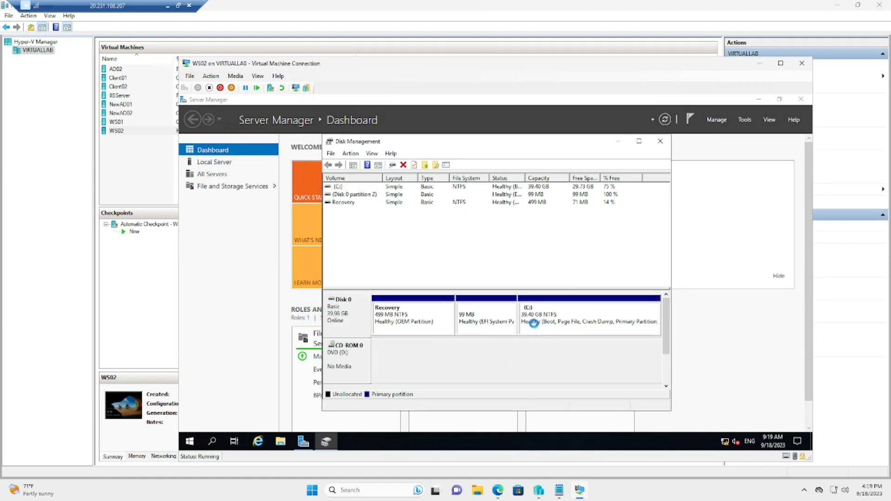
Select the extended C: volume, minimize Disk Management, and check Local Disk (C:) under This PC in File Explorer.
left_click(539, 329)
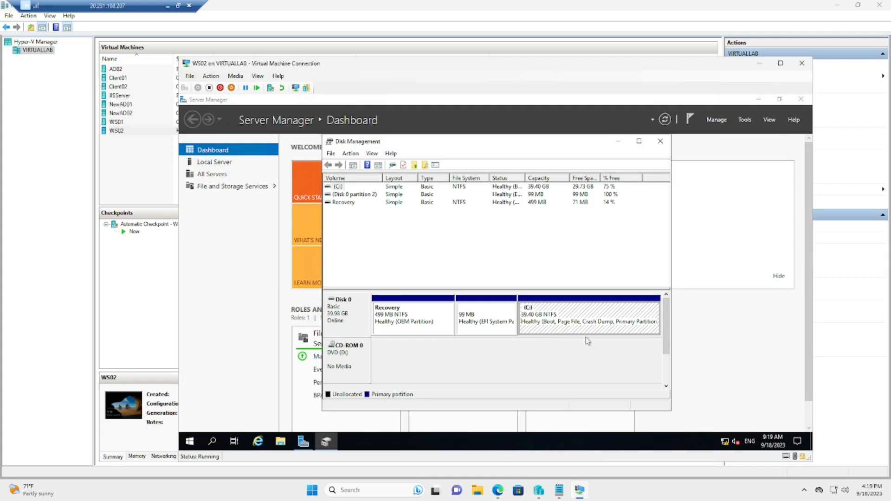
left_click(618, 142)
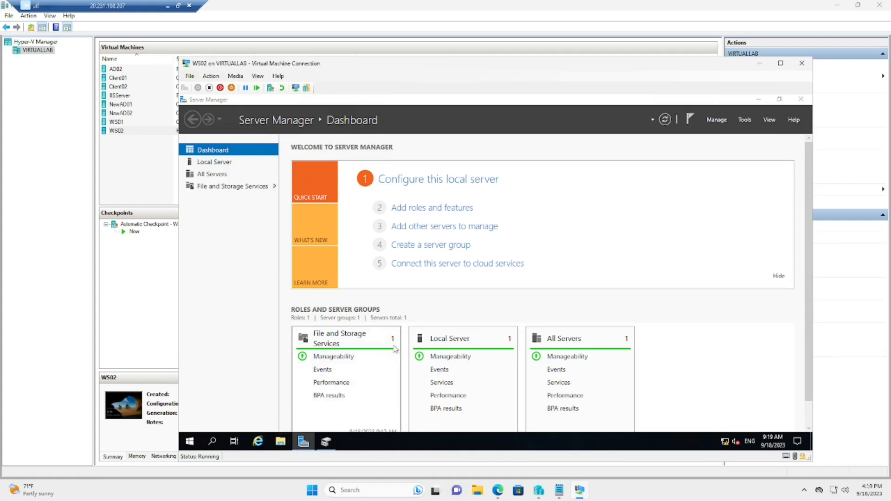
key("super+e")
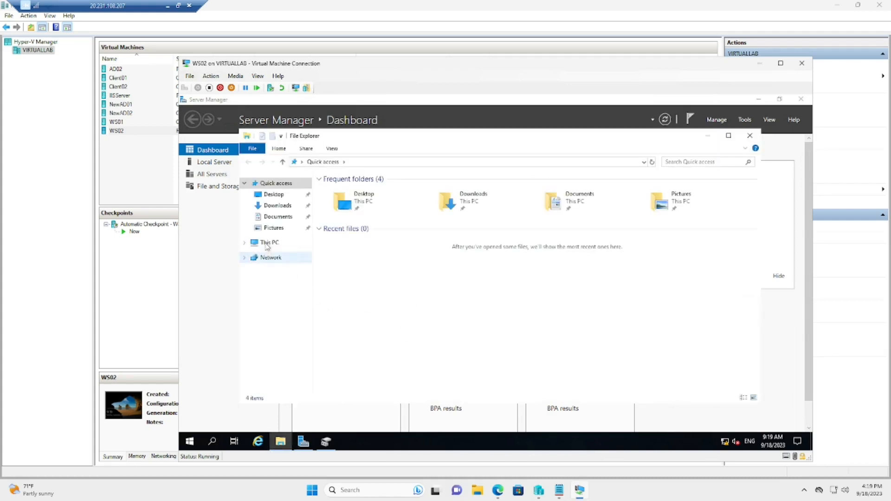
left_click(268, 244)
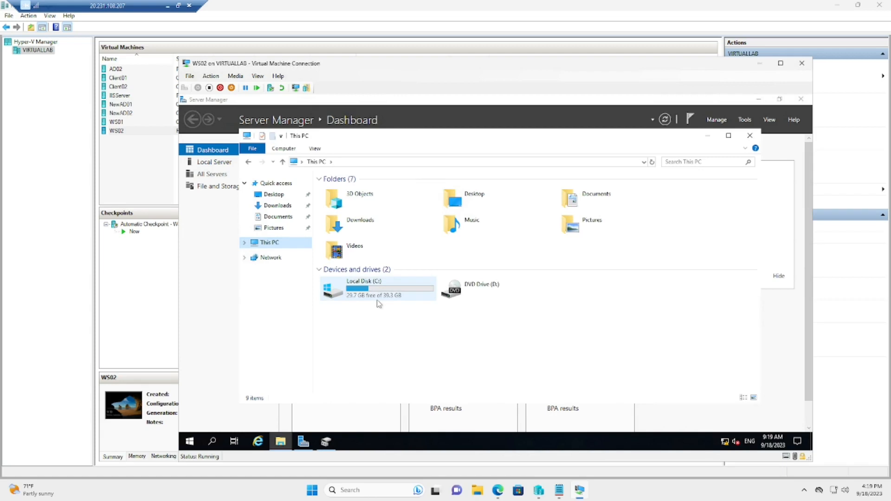